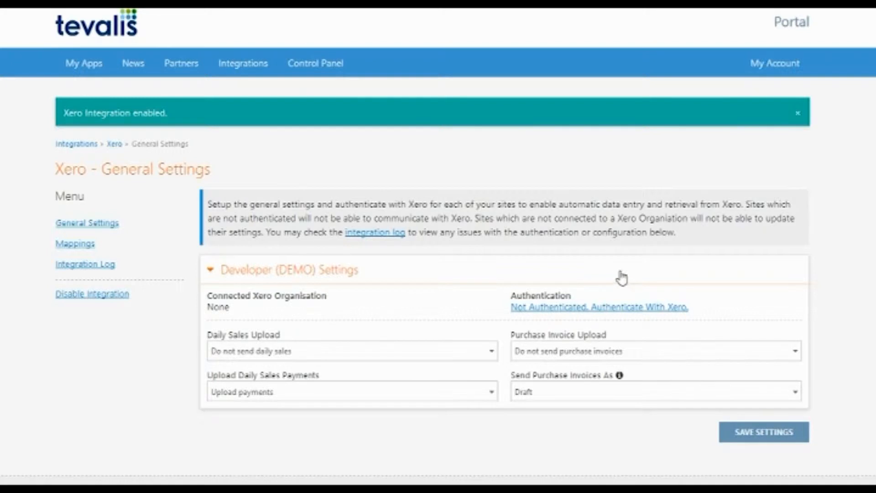
# - Authenticate with Xero by logging in with the Xero account e-mail and password
pyautogui.click(601, 312)
pyautogui.click(273, 183)
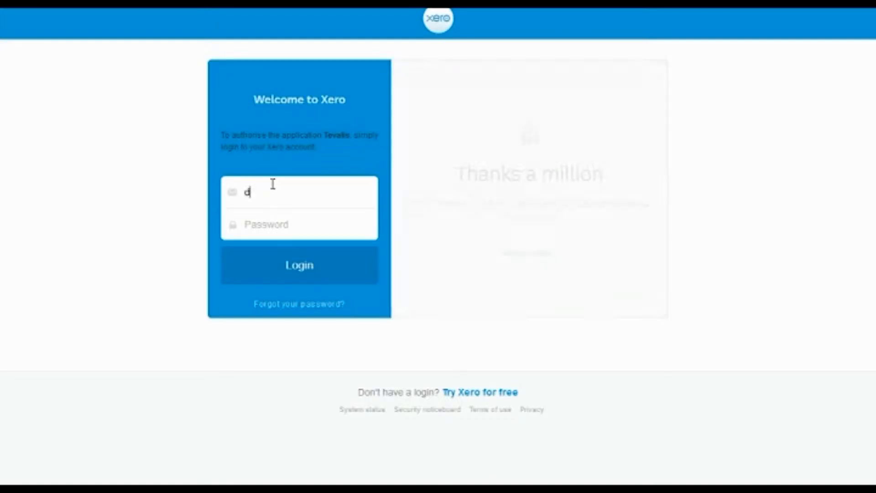
pyautogui.press('Tab')
pyautogui.write('••••••')
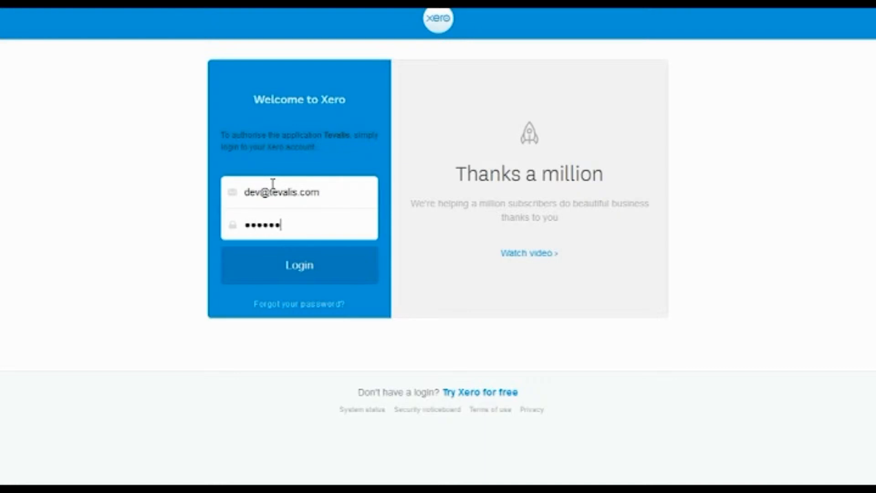
pyautogui.click(292, 264)
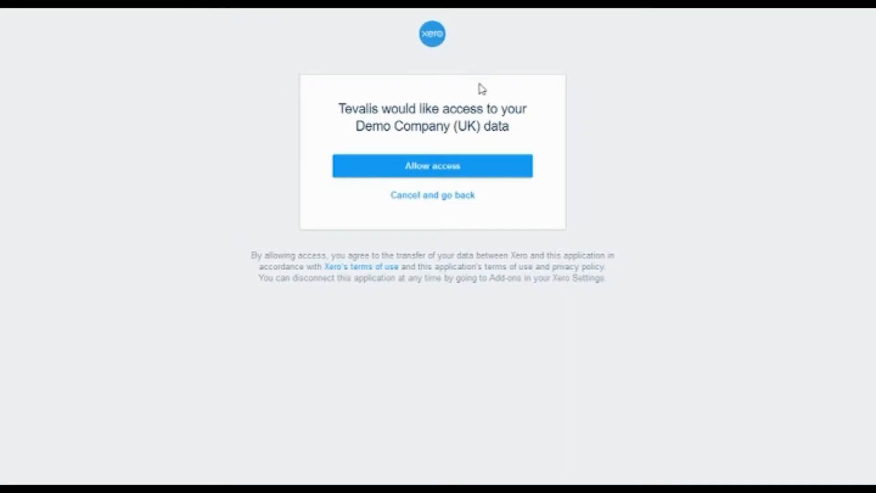
# - Allow access to Demo Company (UK), enable daily sales, payments and purchase invoice uploads, and save
pyautogui.click(449, 175)
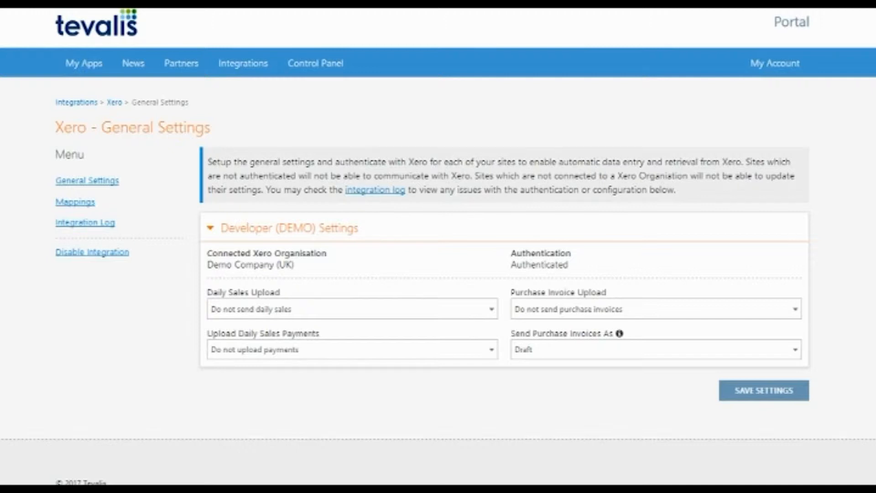
pyautogui.click(434, 309)
pyautogui.click(322, 327)
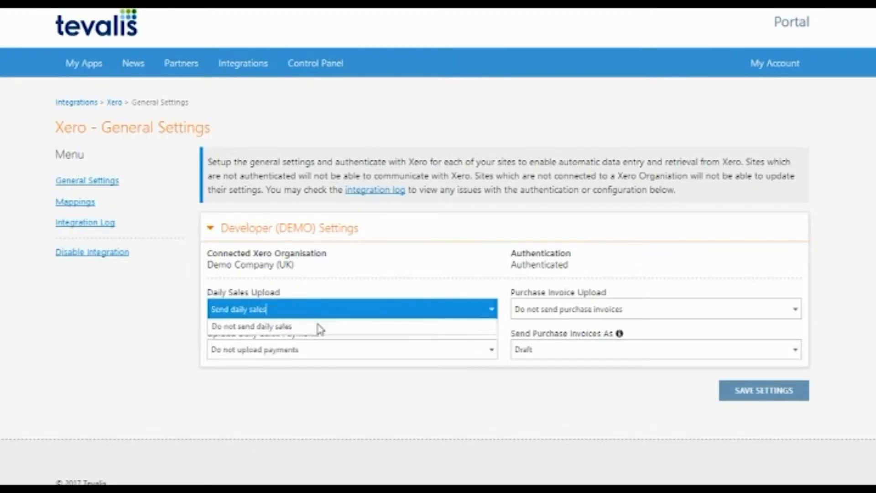
pyautogui.click(299, 355)
pyautogui.click(288, 368)
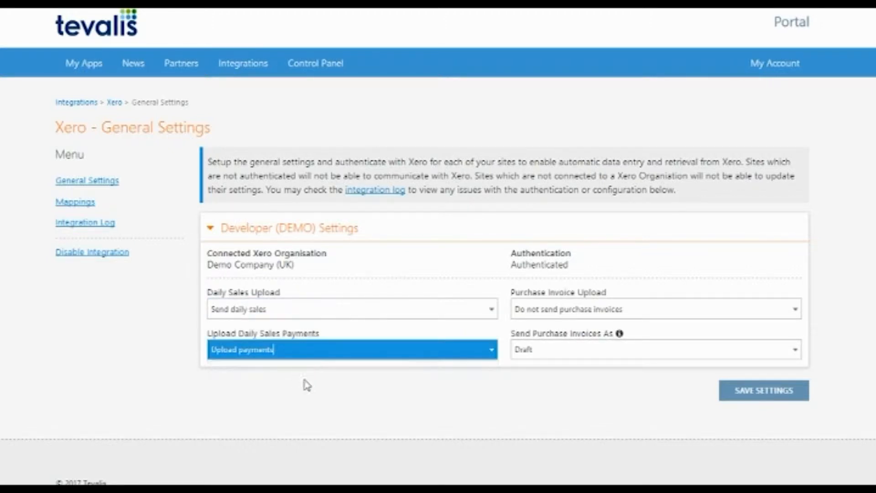
pyautogui.click(580, 315)
pyautogui.click(570, 328)
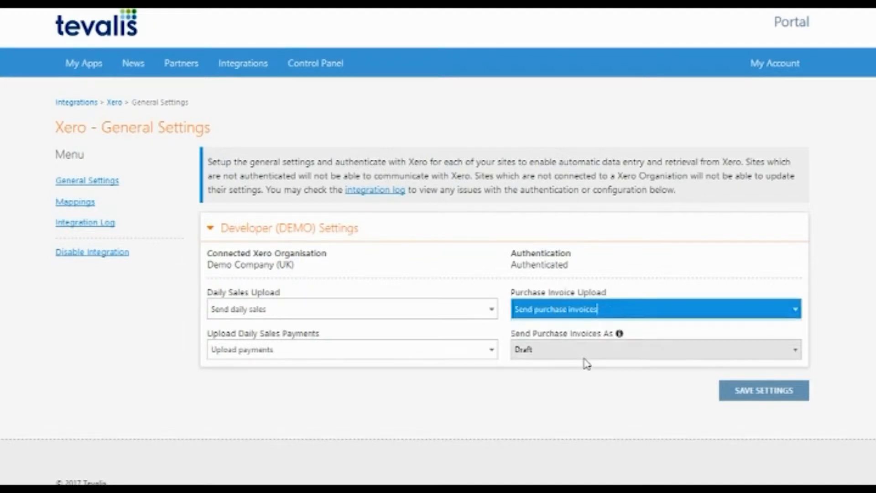
pyautogui.click(764, 391)
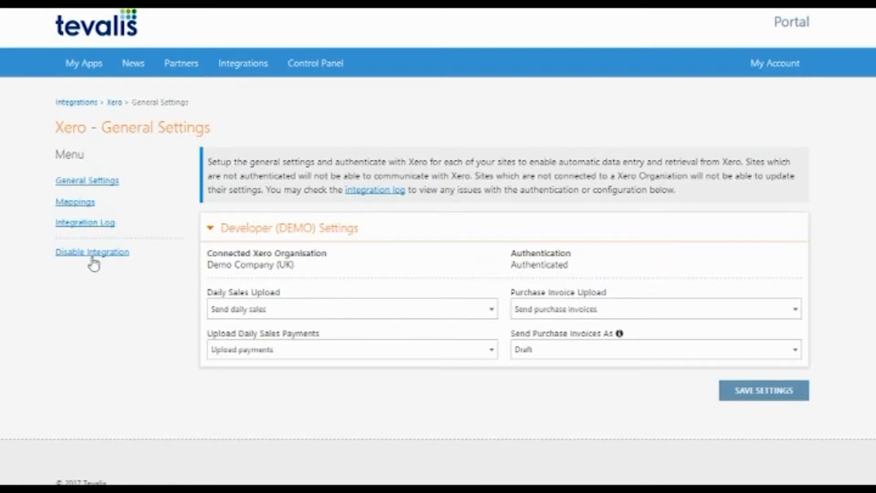
# - Map the Developer (DEMO) site's Sales Contact to E-POS Sales
pyautogui.click(75, 202)
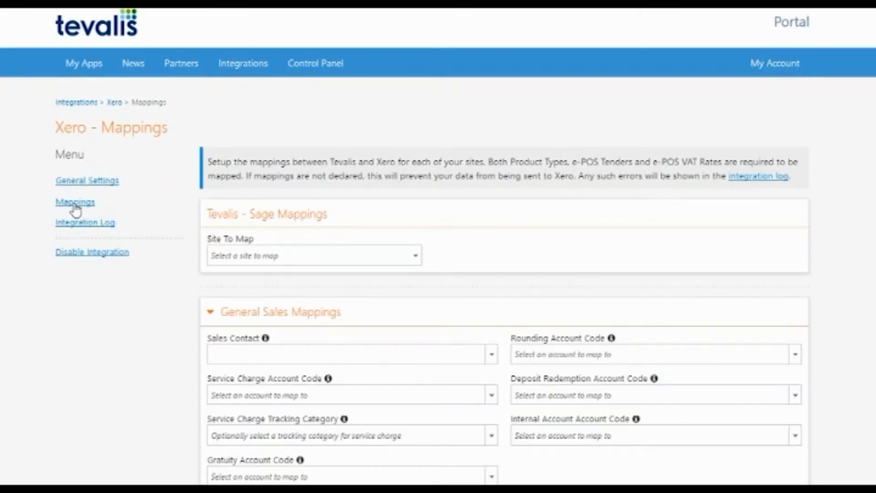
pyautogui.click(231, 255)
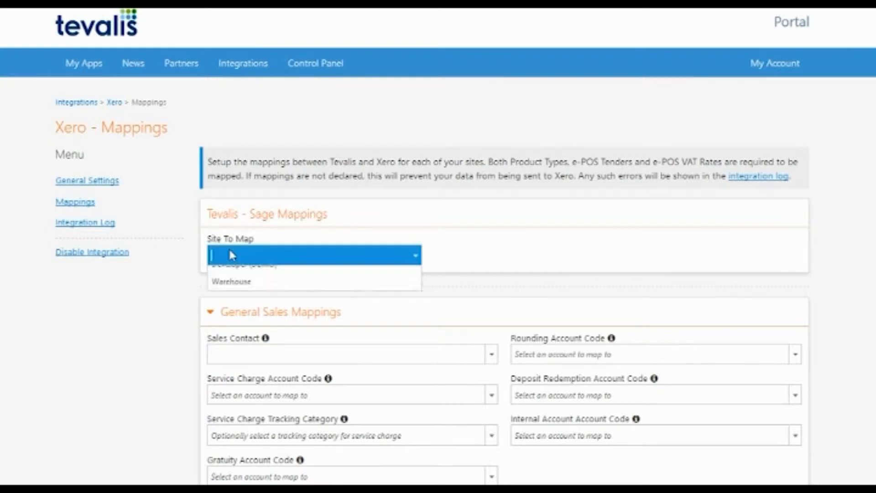
pyautogui.click(232, 297)
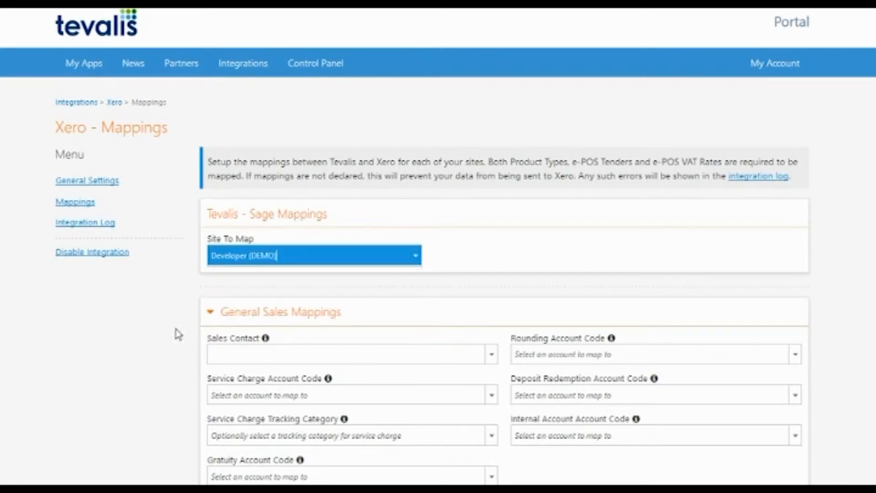
pyautogui.scroll(-3, 132, 336)
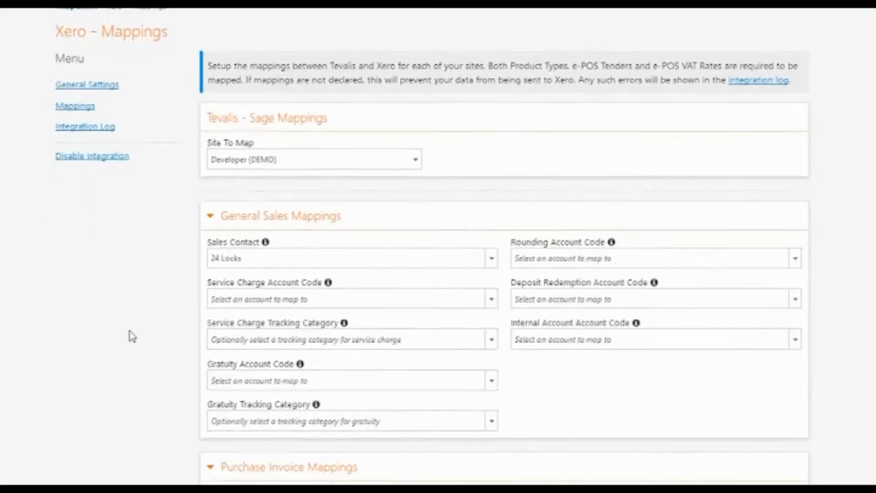
pyautogui.click(259, 203)
pyautogui.write('e-pos')
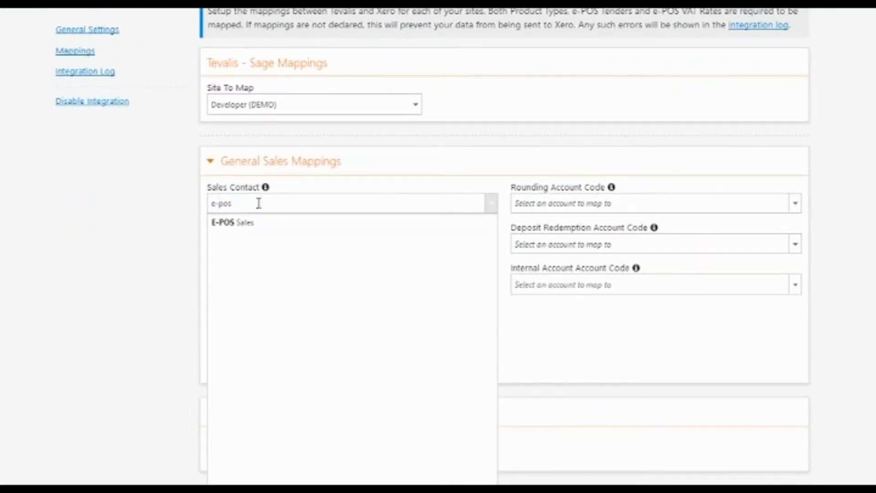
pyautogui.click(245, 221)
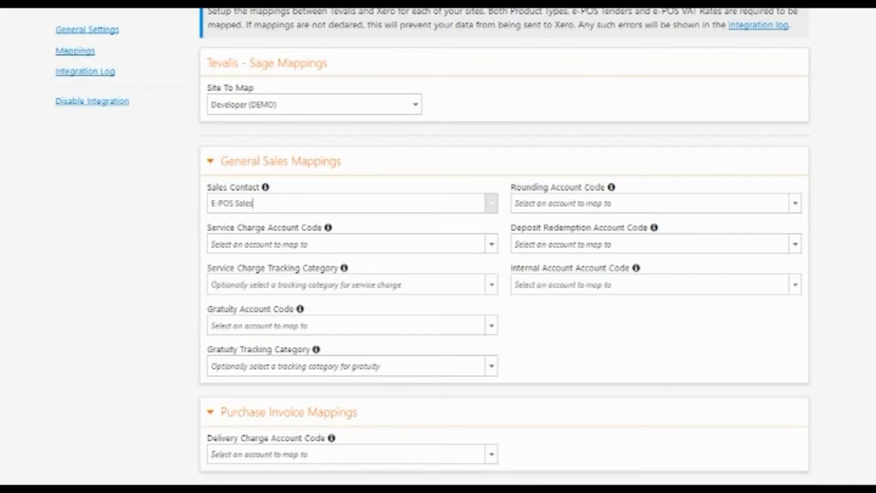
# - Map the Beverage product type's sales account to 200 - Sales
pyautogui.scroll(-2, 836, 260)
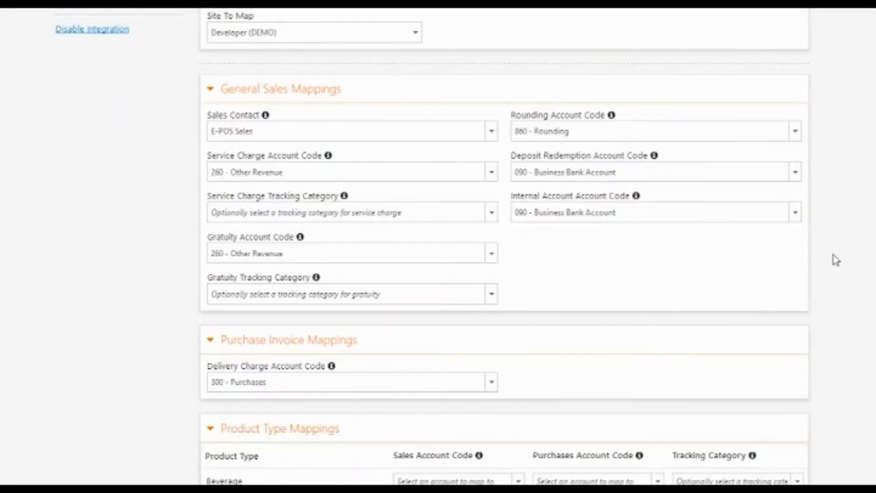
pyautogui.scroll(-5, 836, 260)
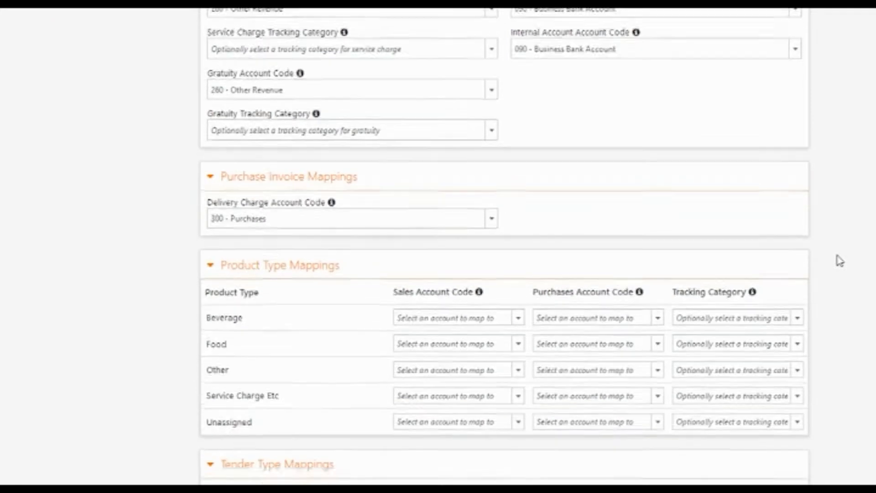
pyautogui.scroll(-2, 846, 262)
pyautogui.click(487, 179)
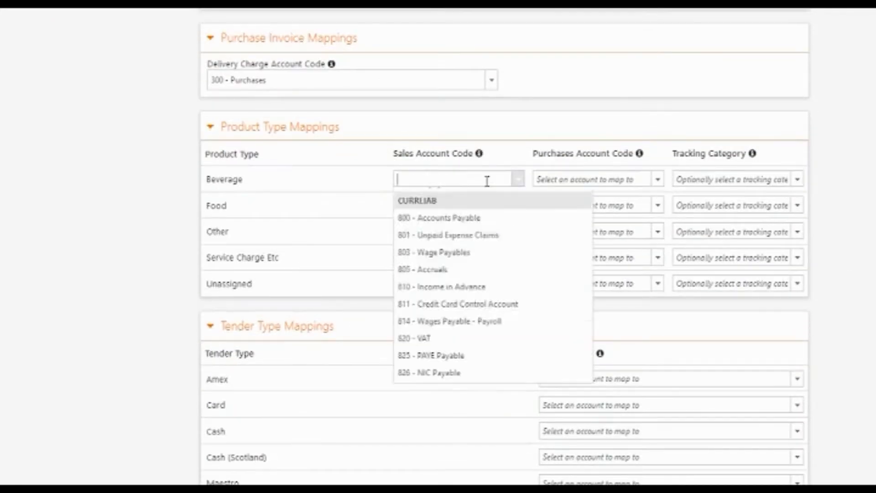
pyautogui.scroll(3, 514, 237)
pyautogui.scroll(-15, 474, 290)
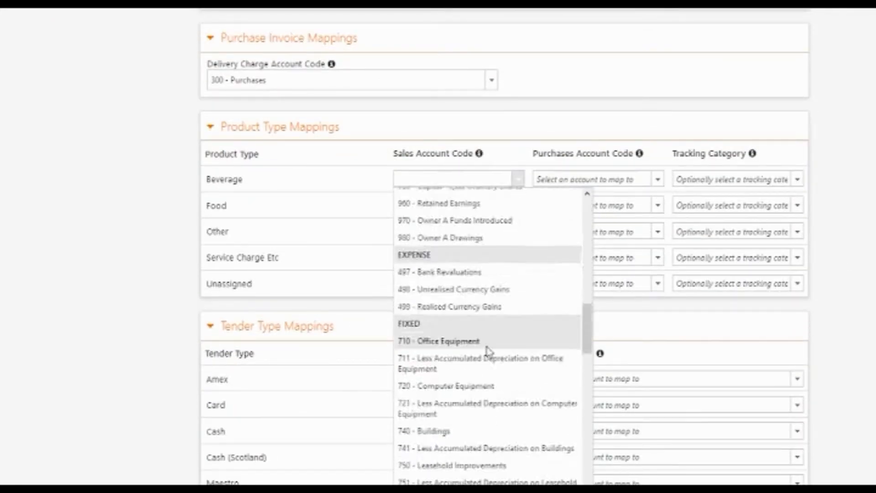
pyautogui.scroll(-5, 491, 392)
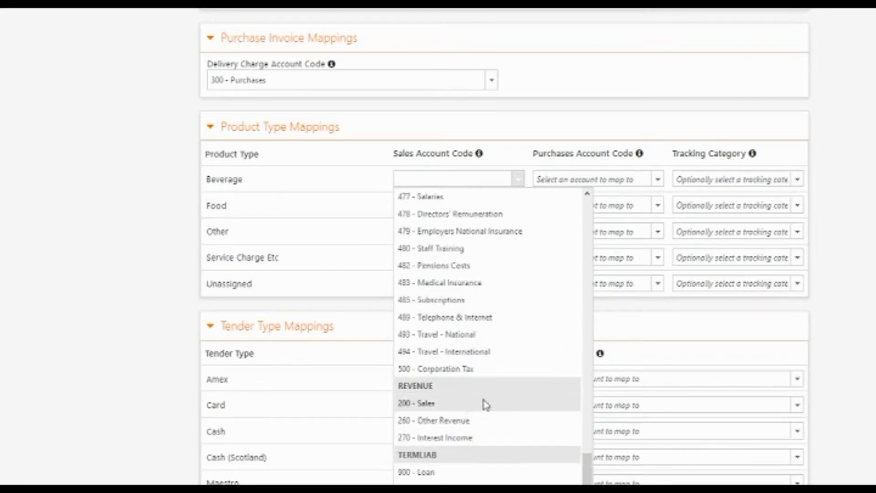
pyautogui.click(452, 406)
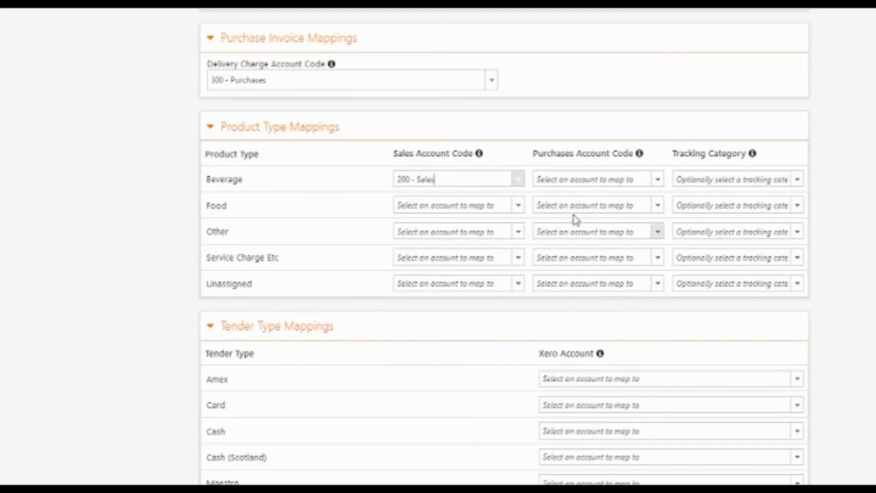
# - Map the Beverage product type's purchases account to 300 - Purchases
pyautogui.click(597, 180)
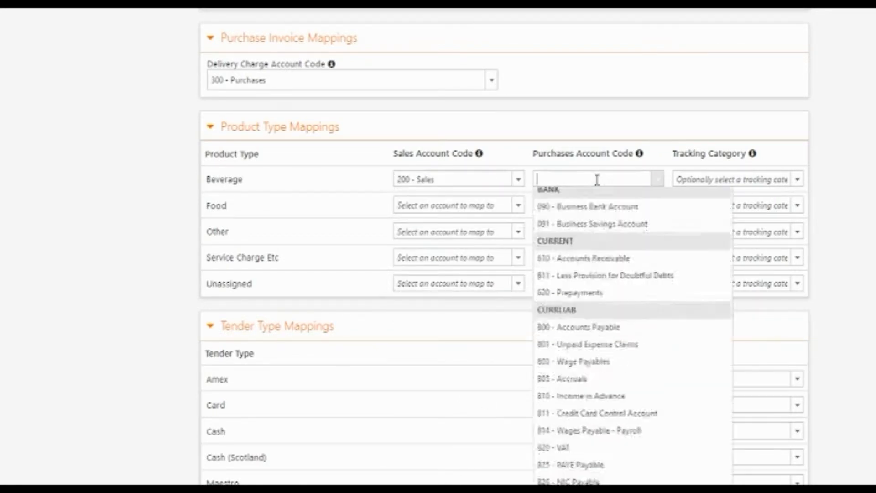
pyautogui.scroll(-20, 607, 229)
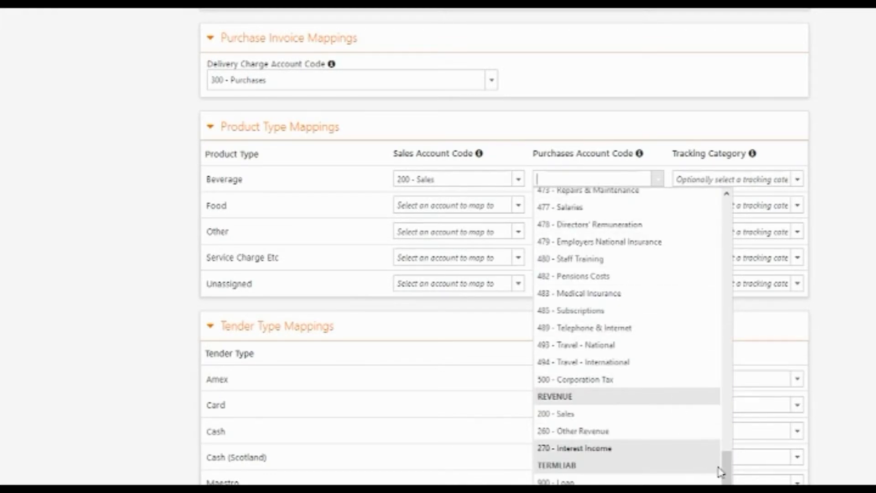
pyautogui.moveTo(725, 470); pyautogui.dragTo(722, 204)
pyautogui.write('300')
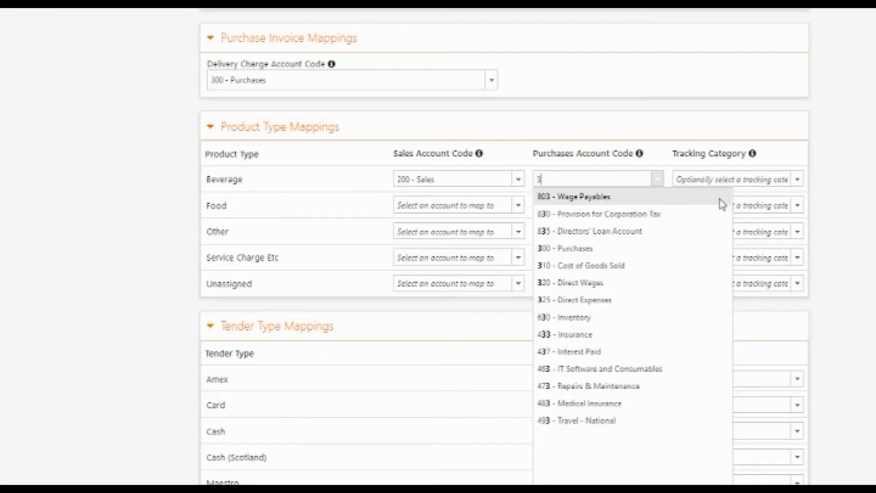
pyautogui.click(664, 199)
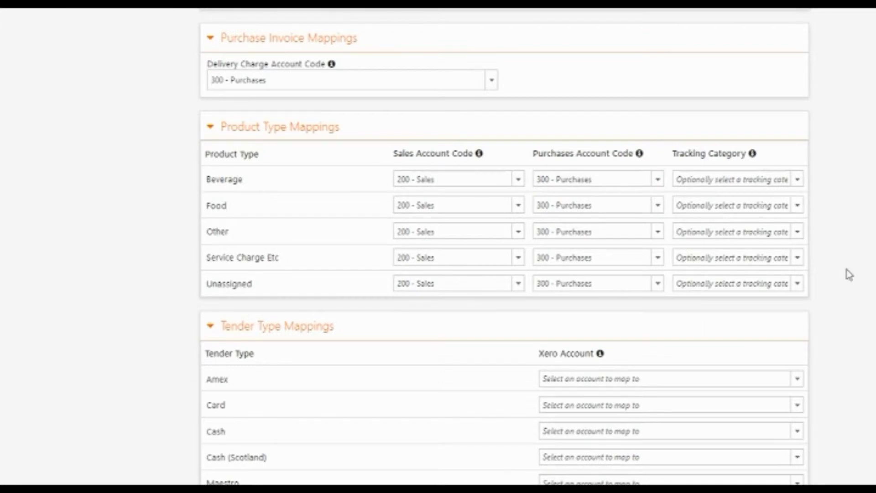
pyautogui.scroll(-5, 849, 275)
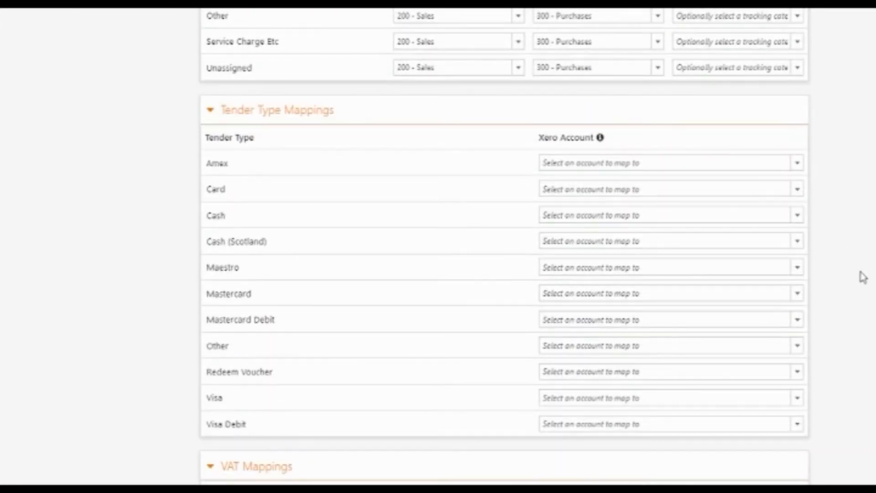
# - Map Amex to 090 - Business Bank Account and Exempt 0.00 % to Exempt Income, then save
pyautogui.scroll(-2, 863, 276)
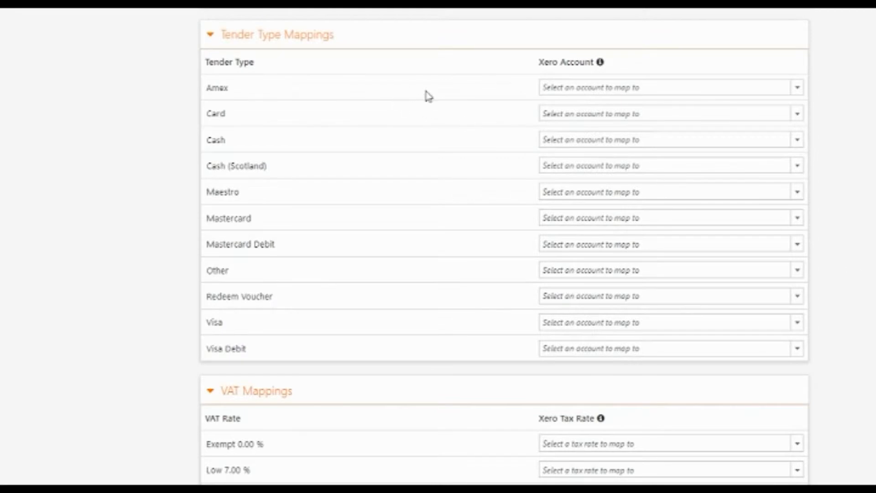
pyautogui.click(547, 88)
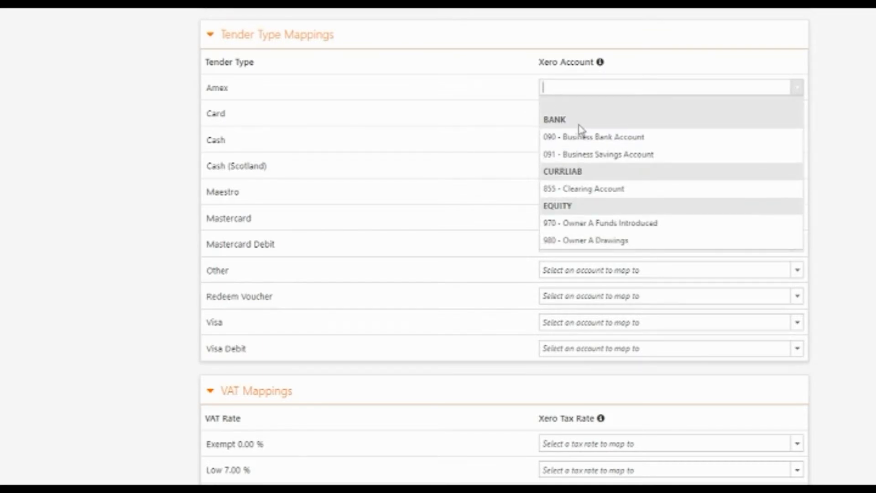
pyautogui.click(586, 138)
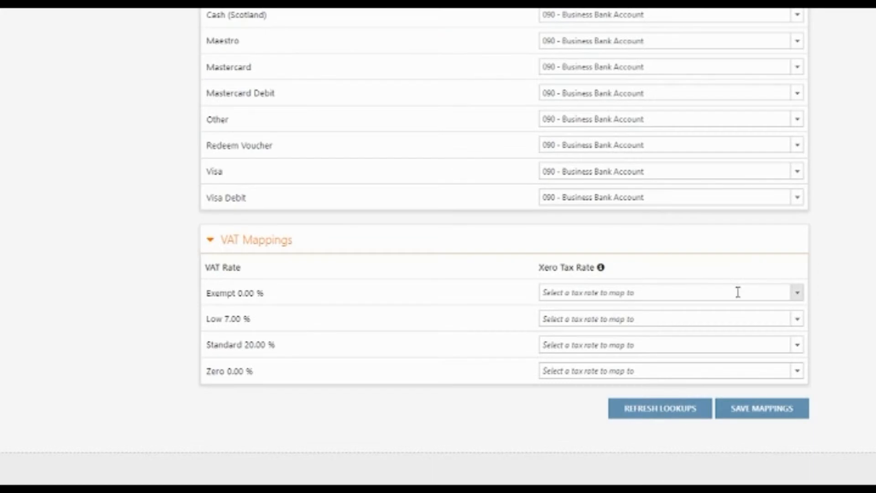
pyautogui.click(738, 292)
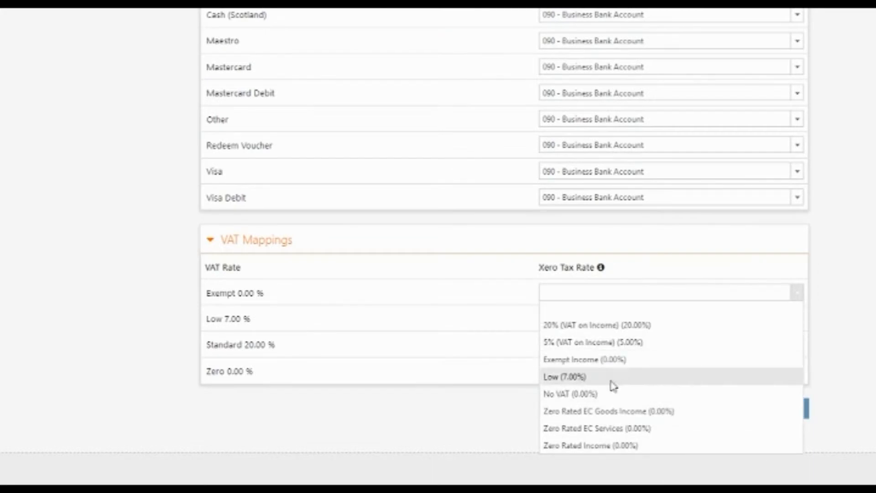
pyautogui.click(616, 362)
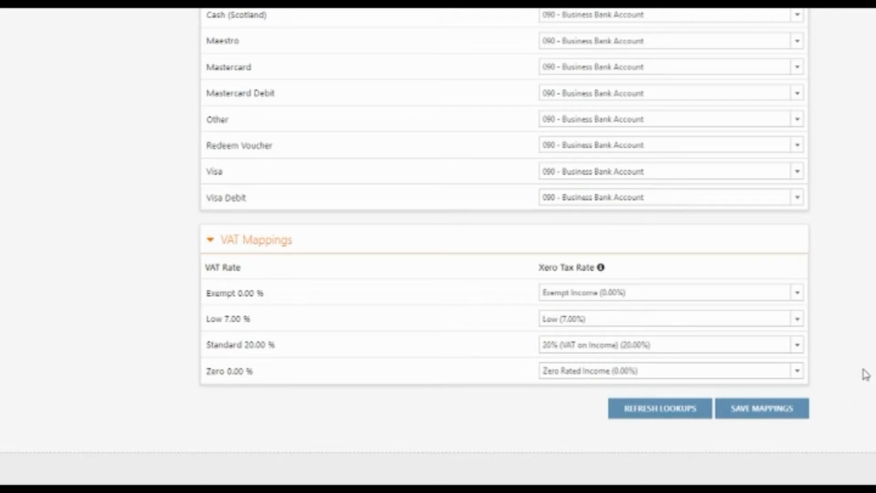
pyautogui.click(772, 413)
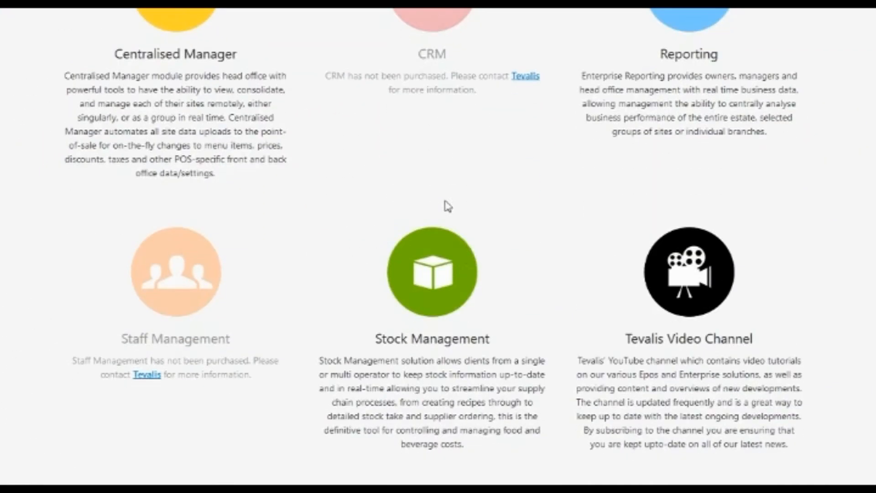
# - Open Stock Management's Purchase Orders list and check PO0005's Complete status
pyautogui.click(445, 284)
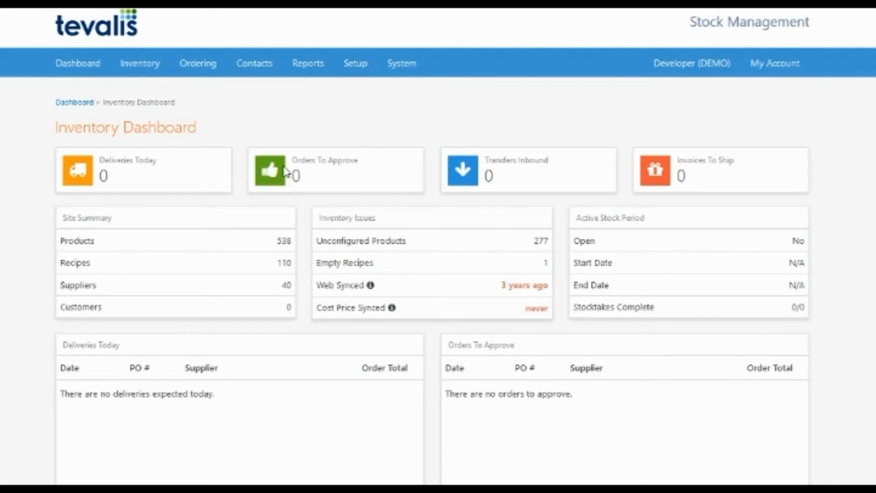
pyautogui.click(205, 73)
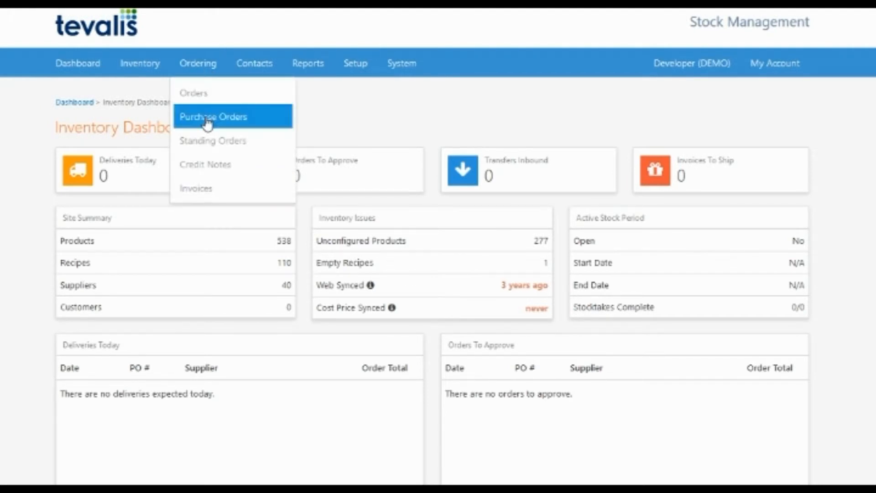
pyautogui.click(208, 117)
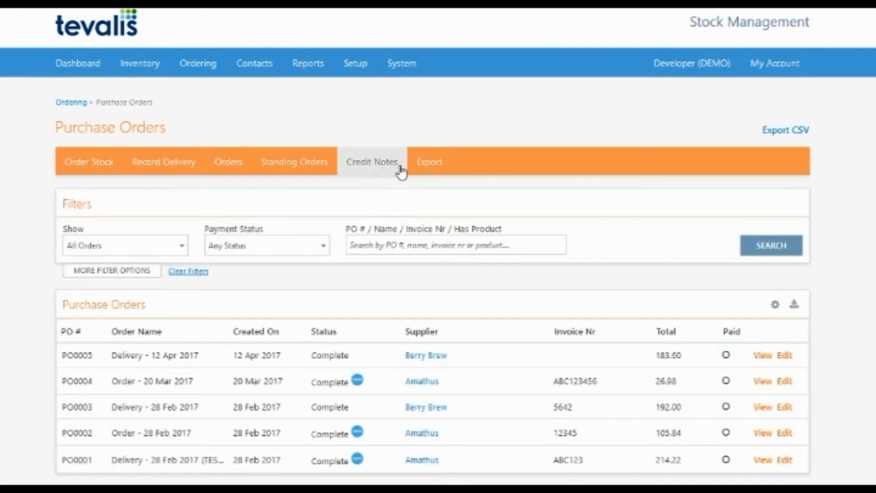
pyautogui.moveTo(352, 358); pyautogui.dragTo(313, 363)
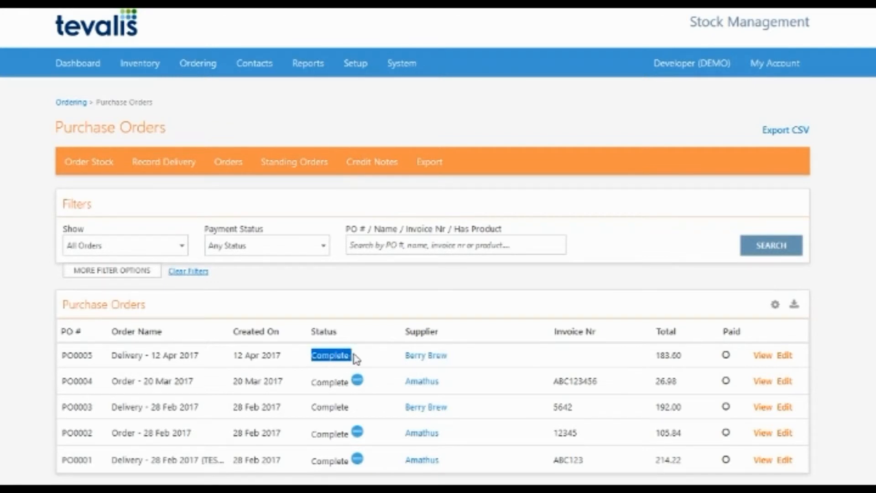
pyautogui.click(384, 358)
# - Set supplier Berry Brew's Xero Contact to Berry Brew and save the supplier
pyautogui.click(426, 360)
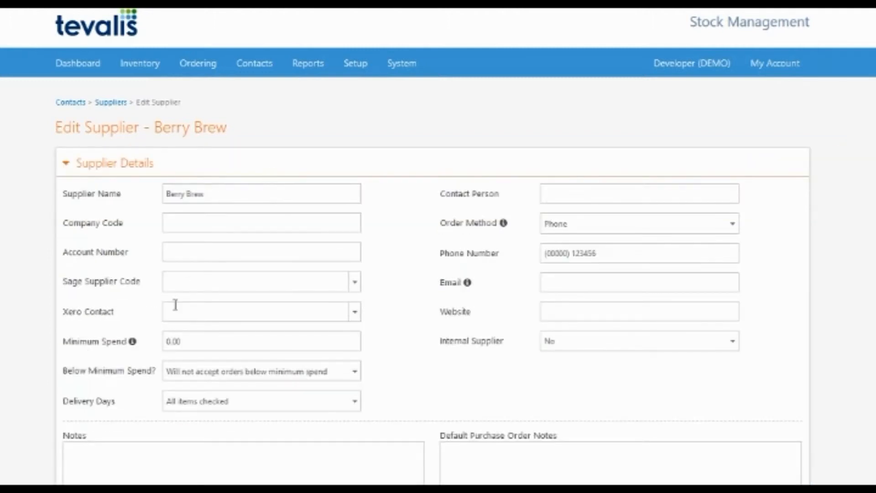
pyautogui.click(177, 313)
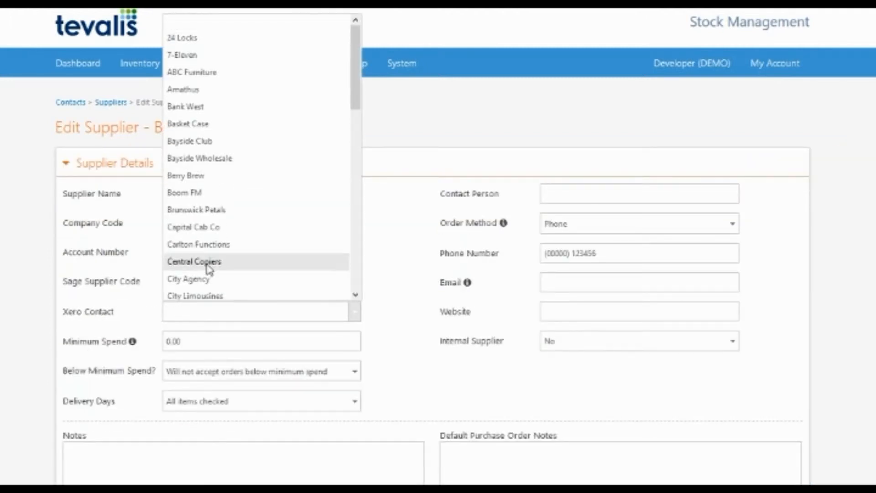
pyautogui.write('berry')
pyautogui.click(196, 24)
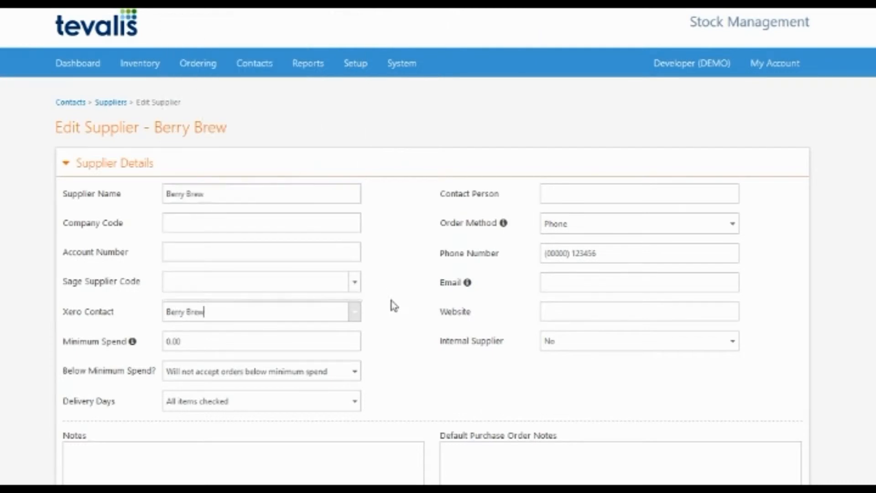
pyautogui.scroll(-5, 411, 304)
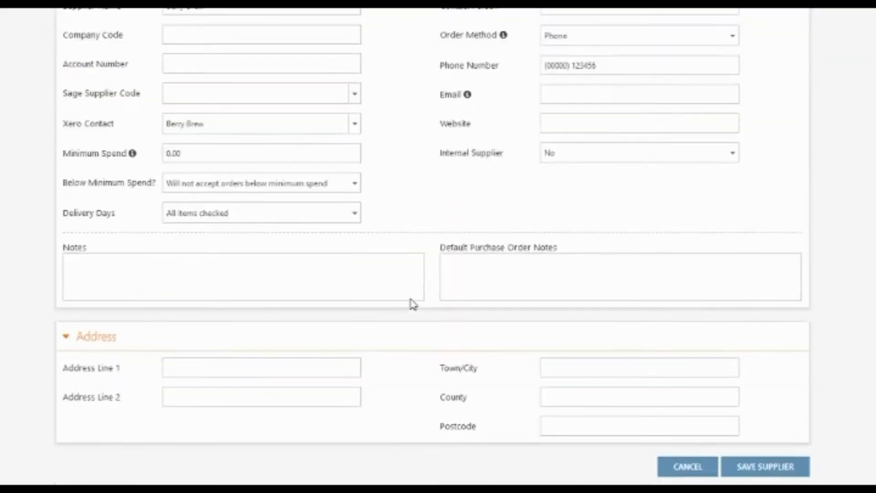
pyautogui.click(772, 399)
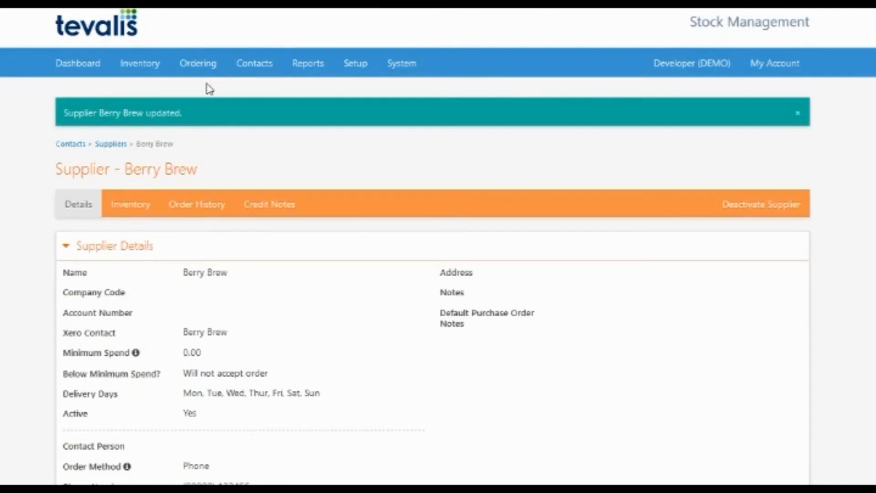
# - Open purchase order PO0005's details from the Purchase Orders list
pyautogui.click(201, 69)
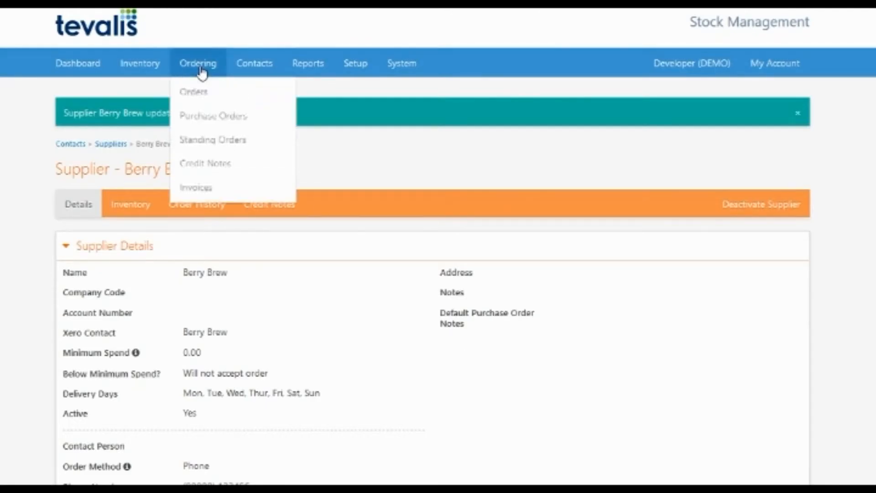
pyautogui.click(219, 120)
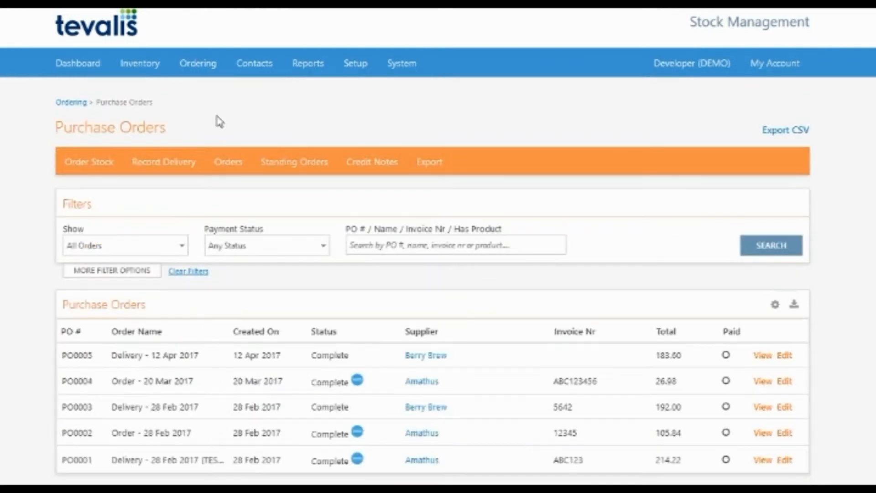
pyautogui.click(763, 356)
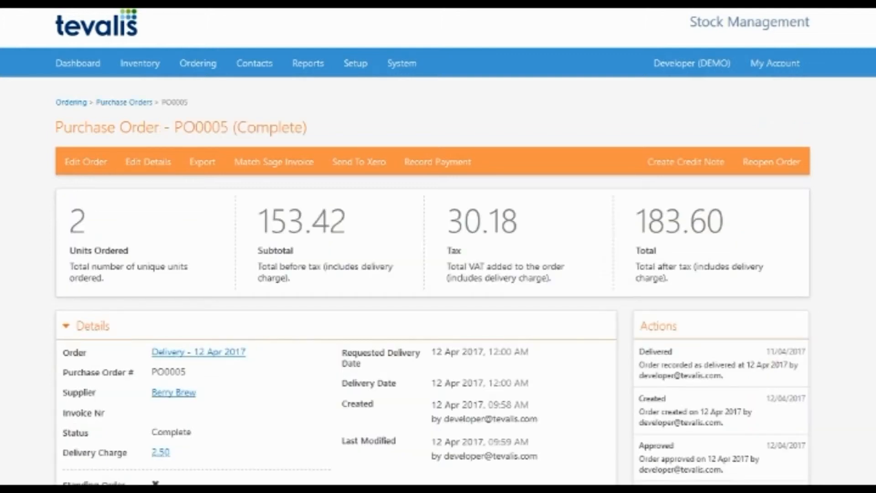
# - Start a Xero invoice for PO0005 with invoice number ABC456 and No VAT on delivery
pyautogui.click(360, 172)
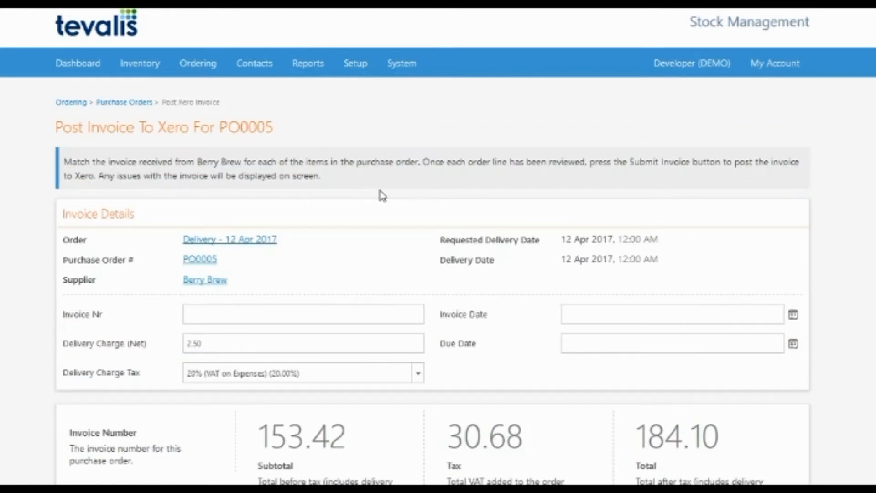
pyautogui.click(232, 312)
pyautogui.write('ABC456')
pyautogui.click(31, 266)
pyautogui.click(245, 373)
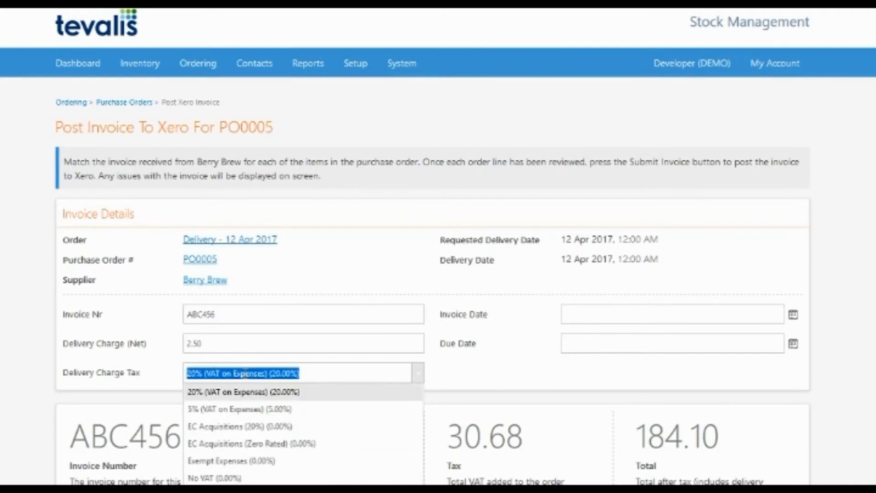
pyautogui.scroll(-1, 264, 417)
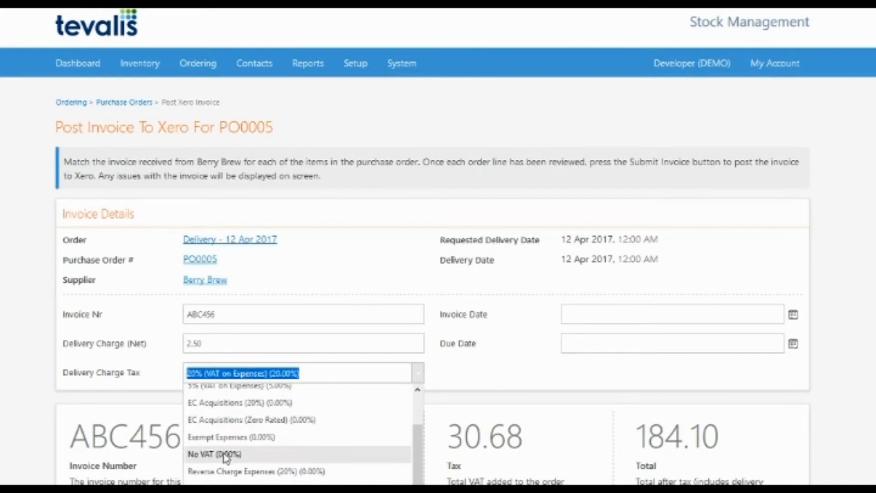
pyautogui.click(224, 455)
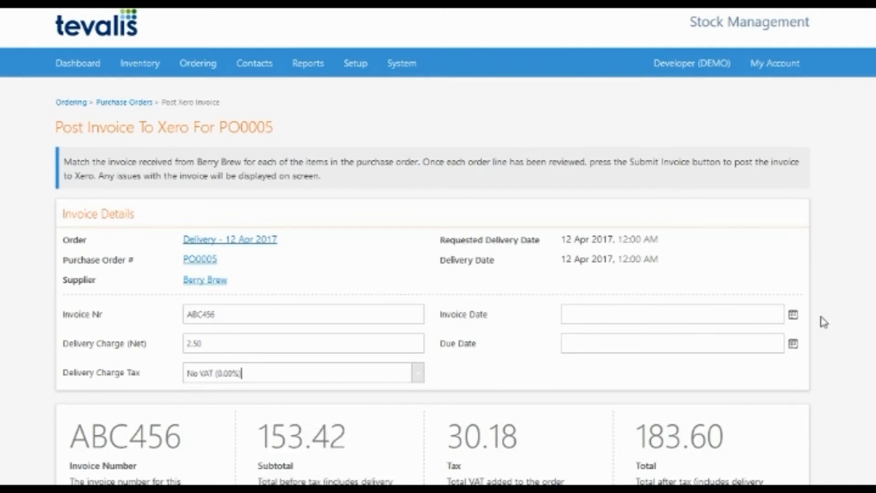
# - Set invoice and due dates to 12/04/2017 and submit the invoice to Xero
pyautogui.click(798, 317)
pyautogui.click(628, 394)
pyautogui.click(793, 345)
pyautogui.click(627, 421)
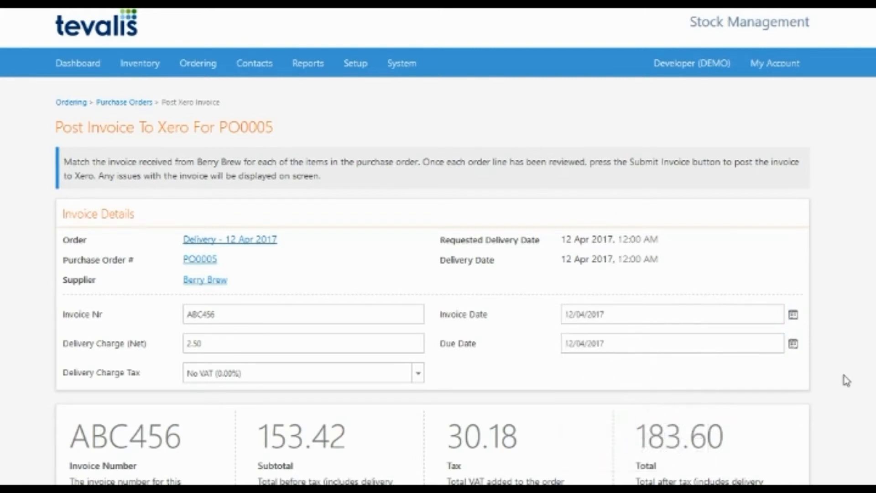
pyautogui.scroll(-5, 847, 378)
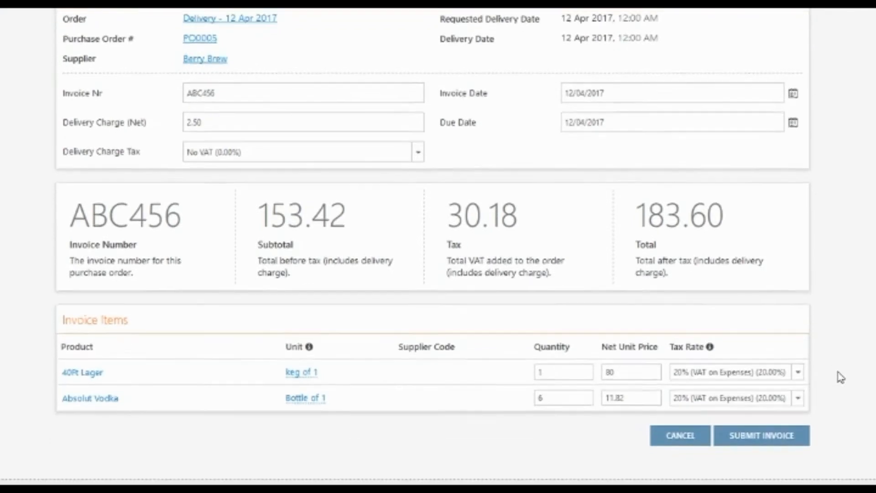
pyautogui.click(627, 336)
pyautogui.click(779, 404)
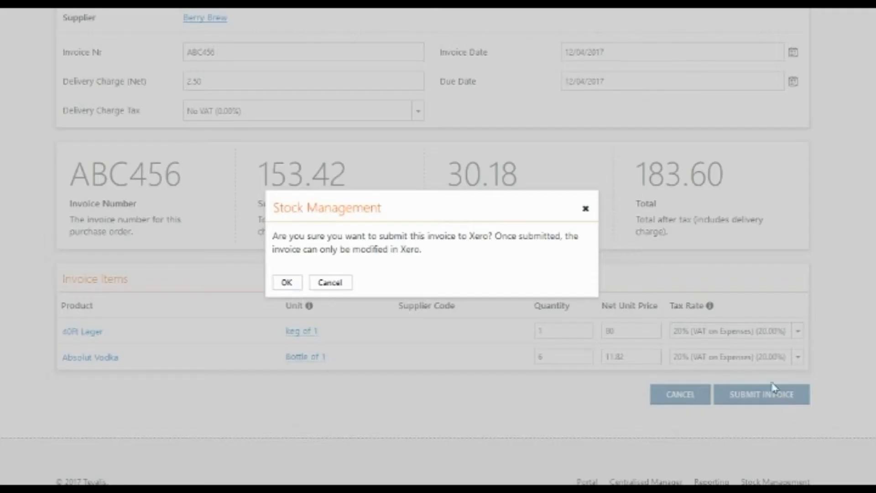
pyautogui.click(287, 283)
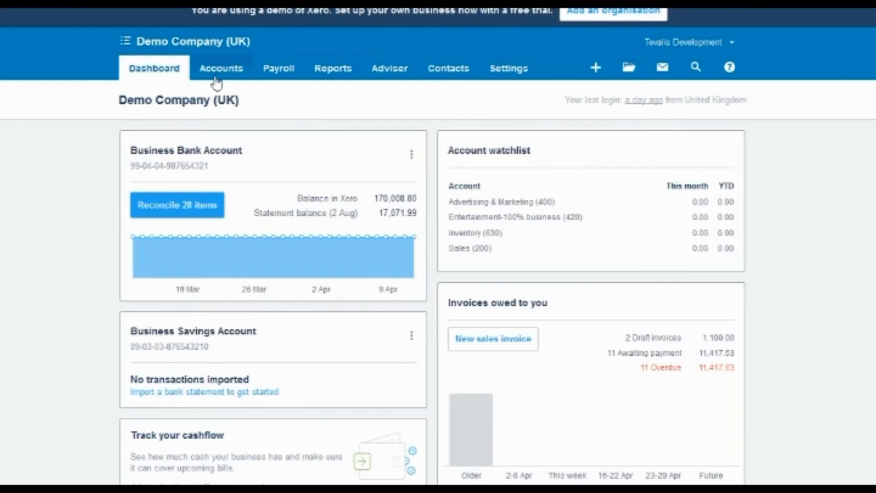
# - Open draft bill ABC456 from Berry Brew for 183.60 under Xero Purchases
pyautogui.click(218, 75)
pyautogui.click(220, 150)
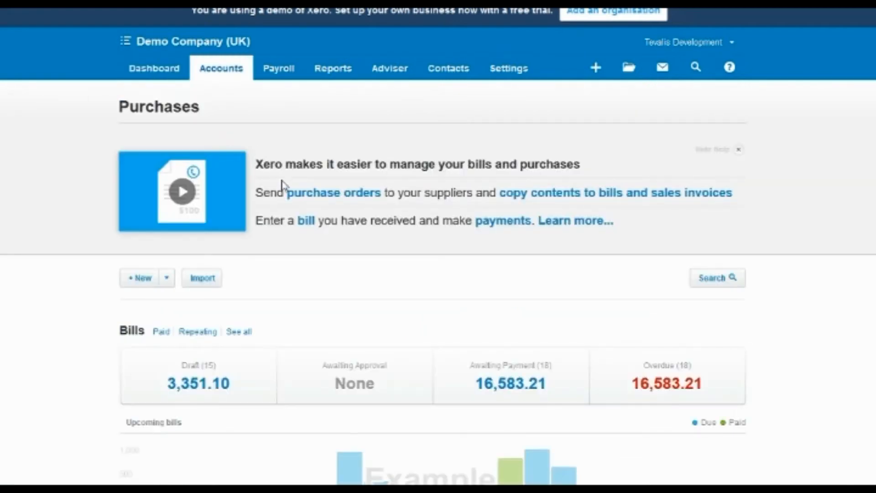
pyautogui.scroll(-2, 273, 205)
pyautogui.click(209, 309)
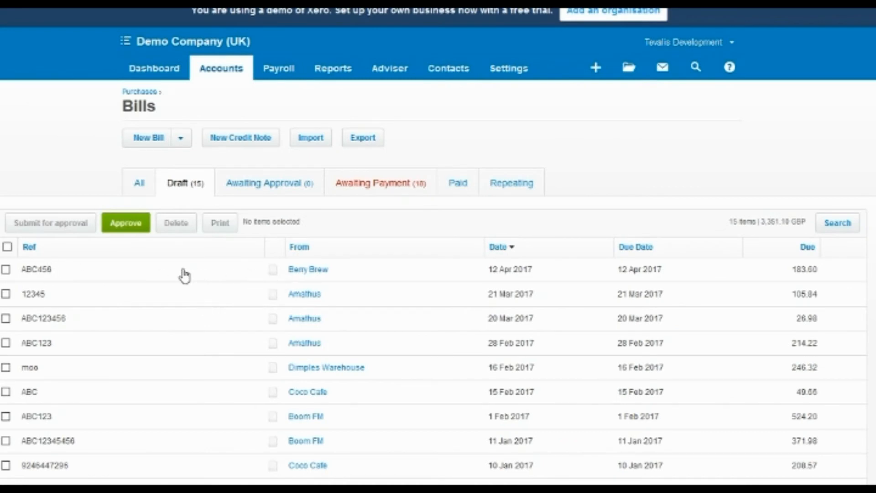
pyautogui.click(183, 273)
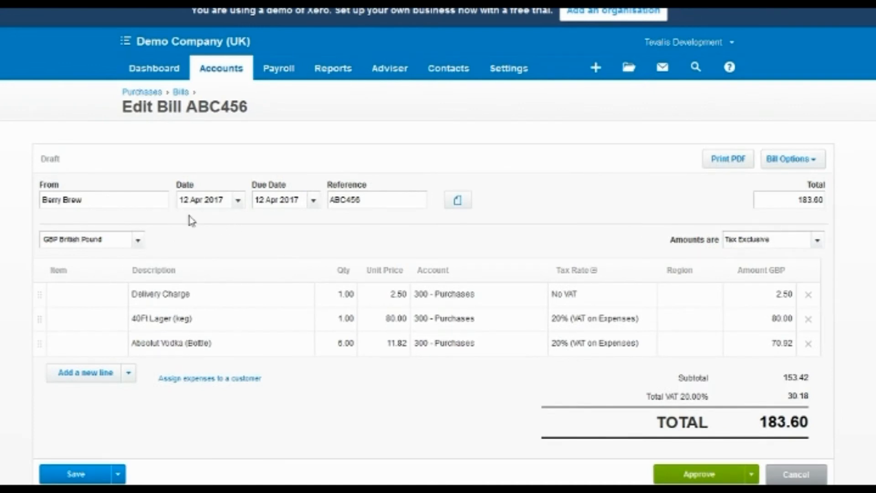
pyautogui.scroll(-2, 215, 235)
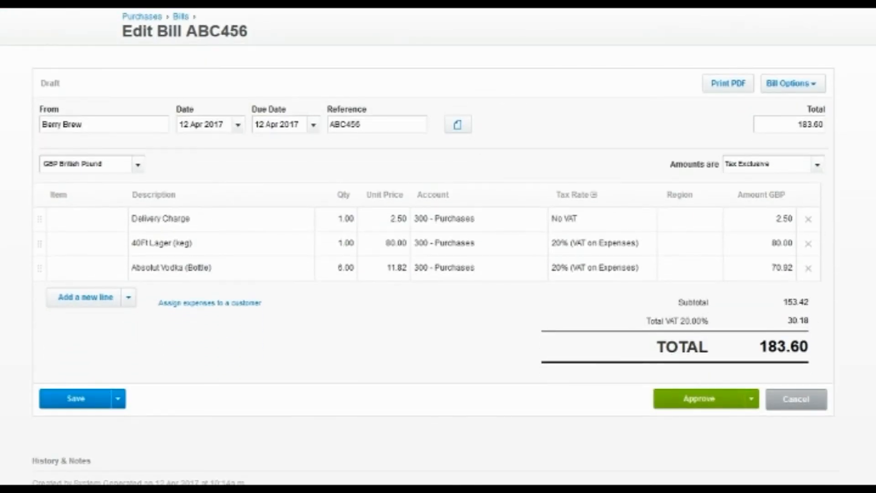
pyautogui.click(203, 72)
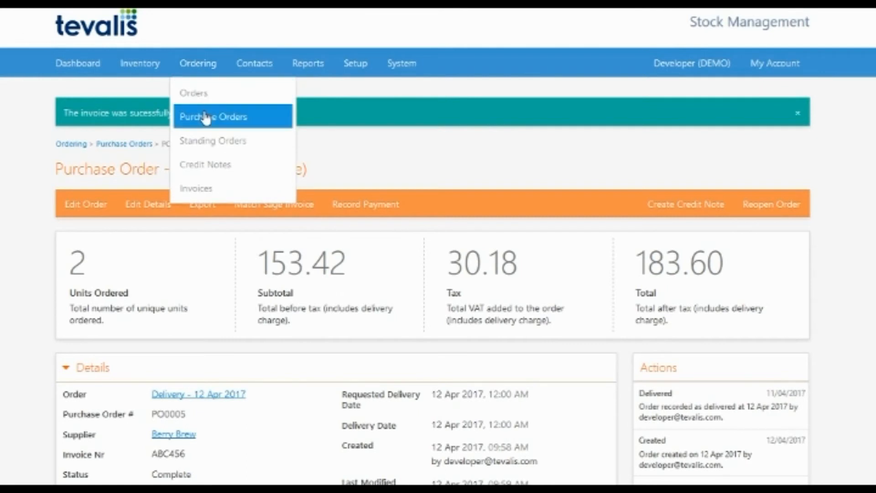
# - Return to the Purchase Orders list and check PO0005's status icon showing it was sent to Xero
pyautogui.click(205, 117)
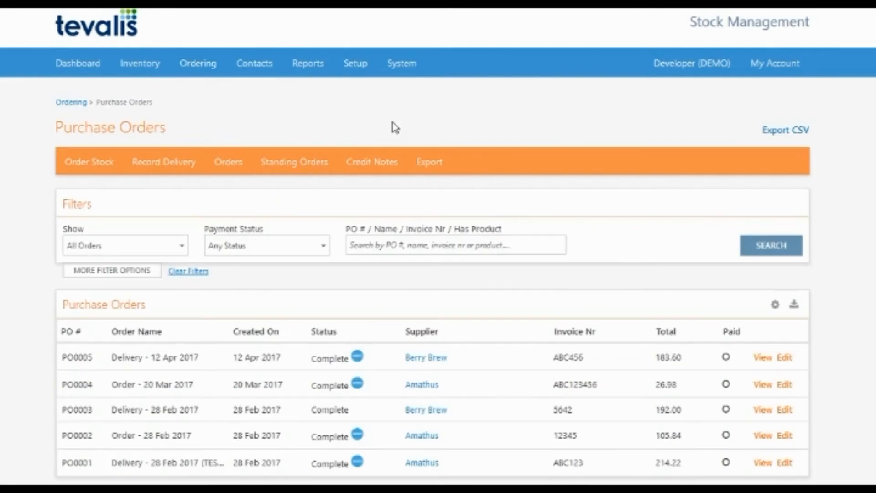
pyautogui.moveTo(362, 357)
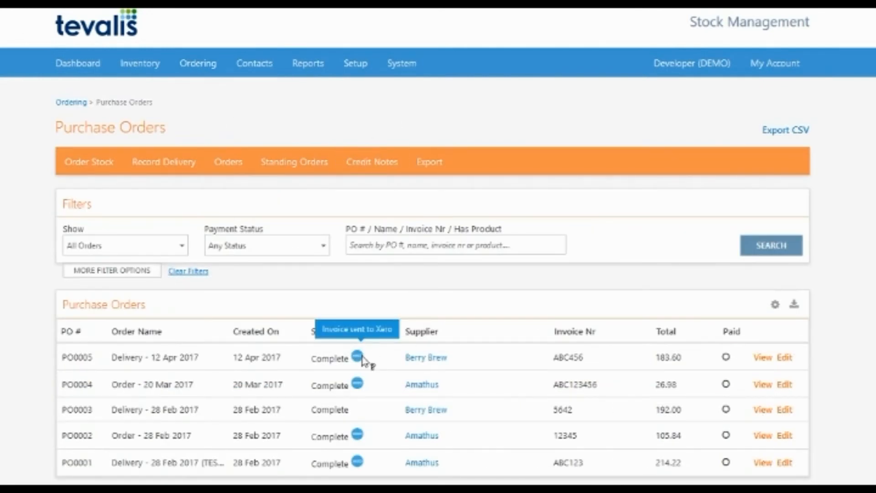